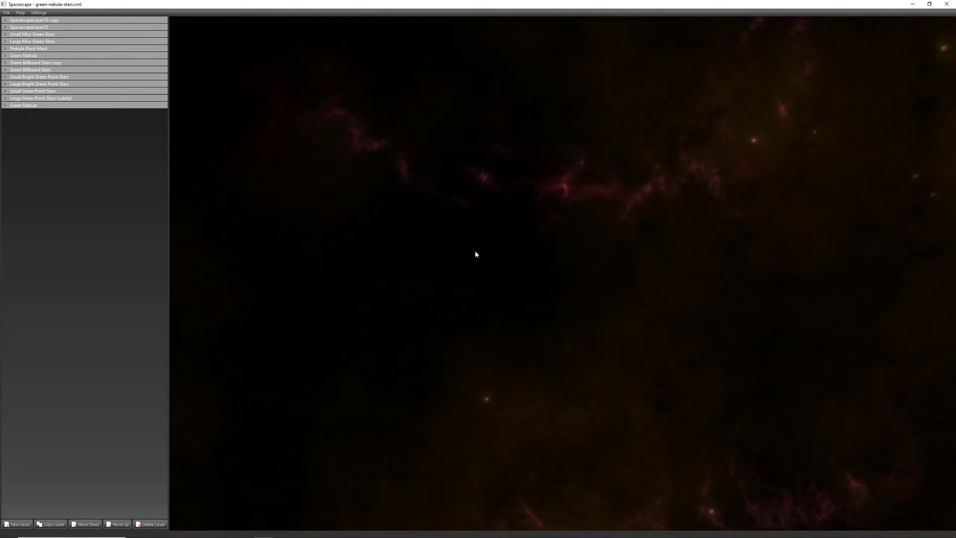
# - Open the saved purple-nebula.xml skybox preset from the save folder
pyautogui.click(3, 12)
pyautogui.click(23, 33)
pyautogui.click(90, 95)
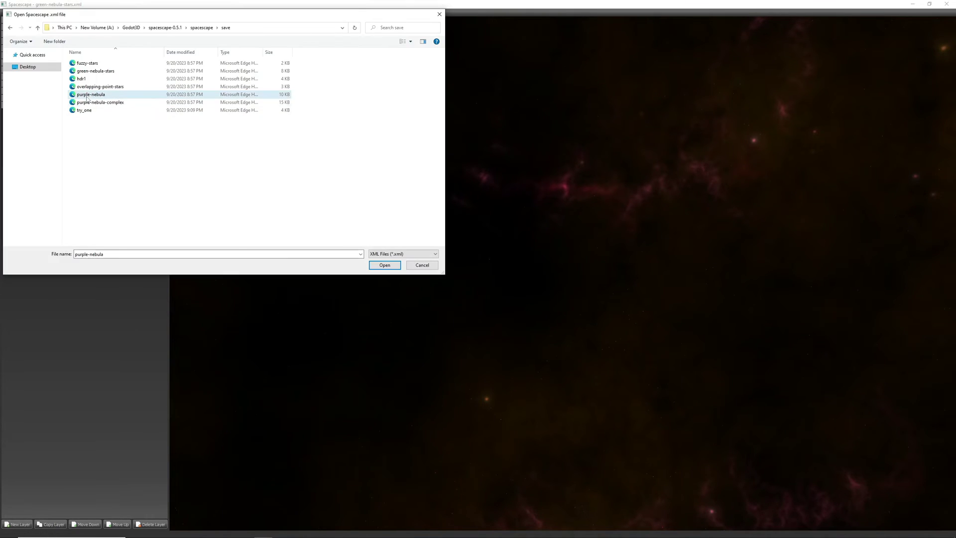
pyautogui.click(385, 265)
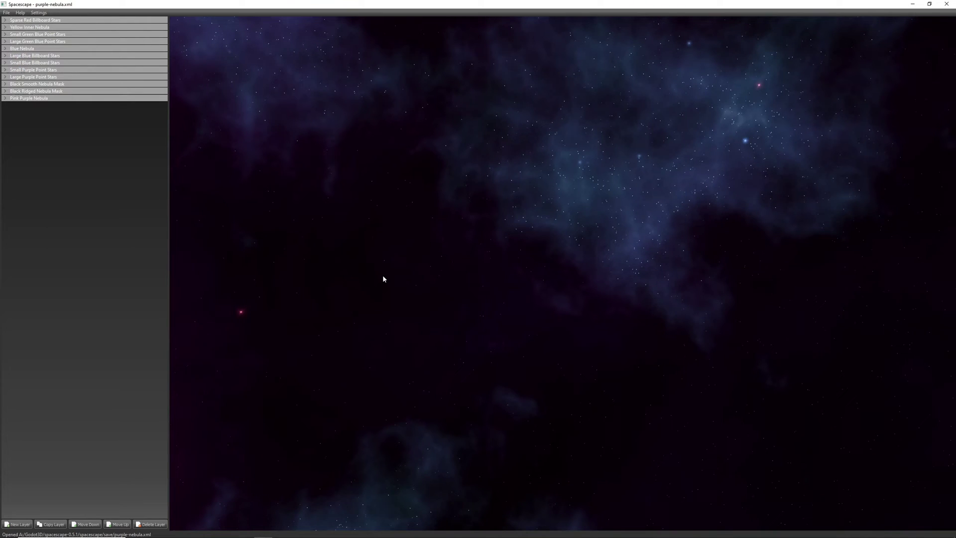
pyautogui.moveTo(382, 322); pyautogui.dragTo(483, 245)
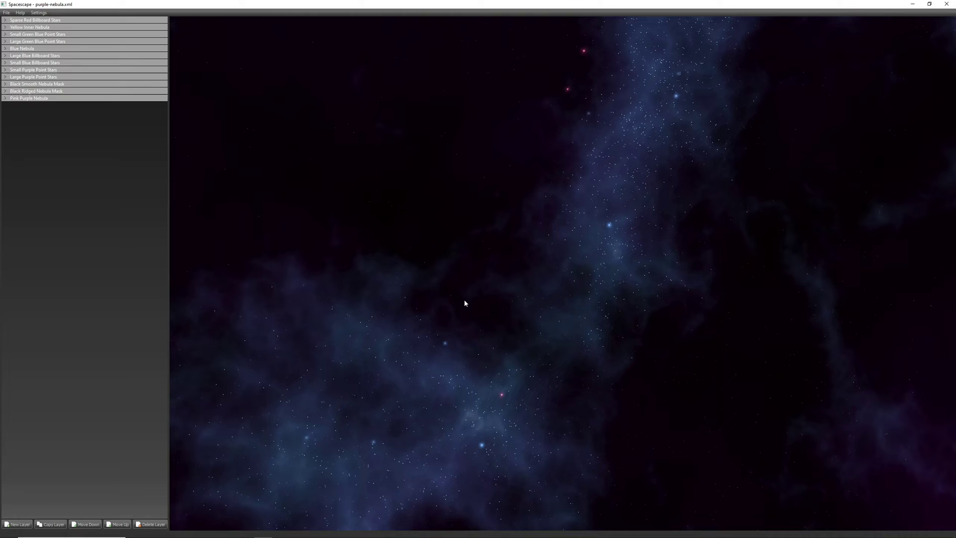
pyautogui.click(9, 23)
pyautogui.click(107, 57)
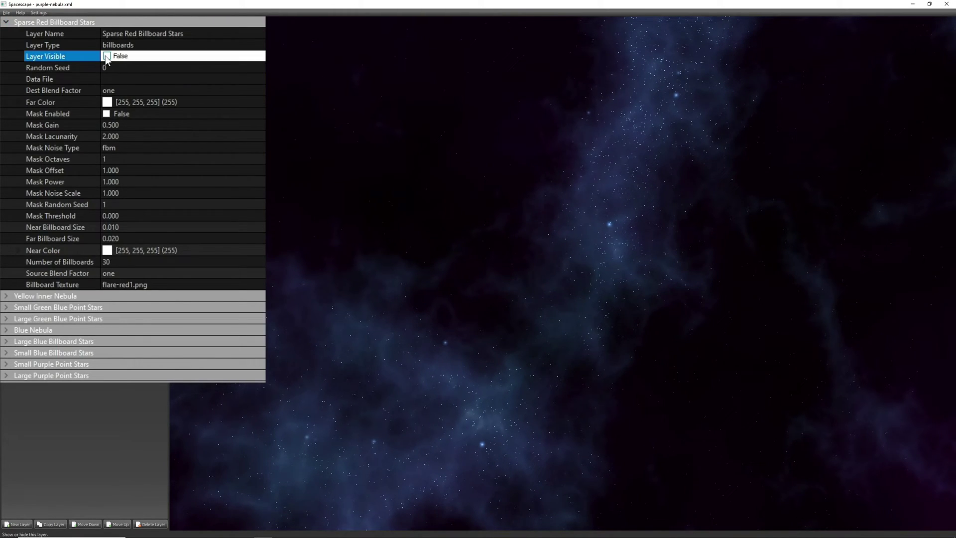
pyautogui.click(107, 57)
pyautogui.click(6, 23)
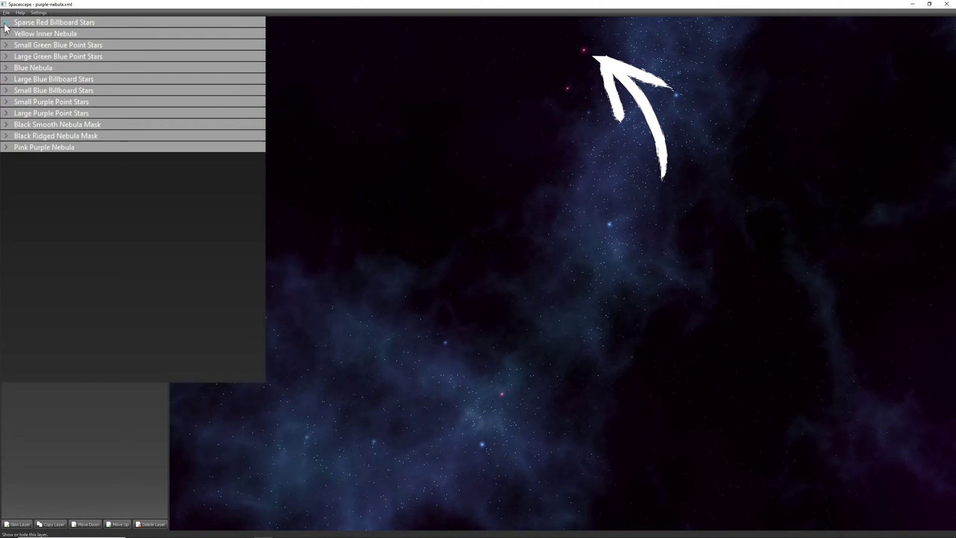
pyautogui.click(7, 102)
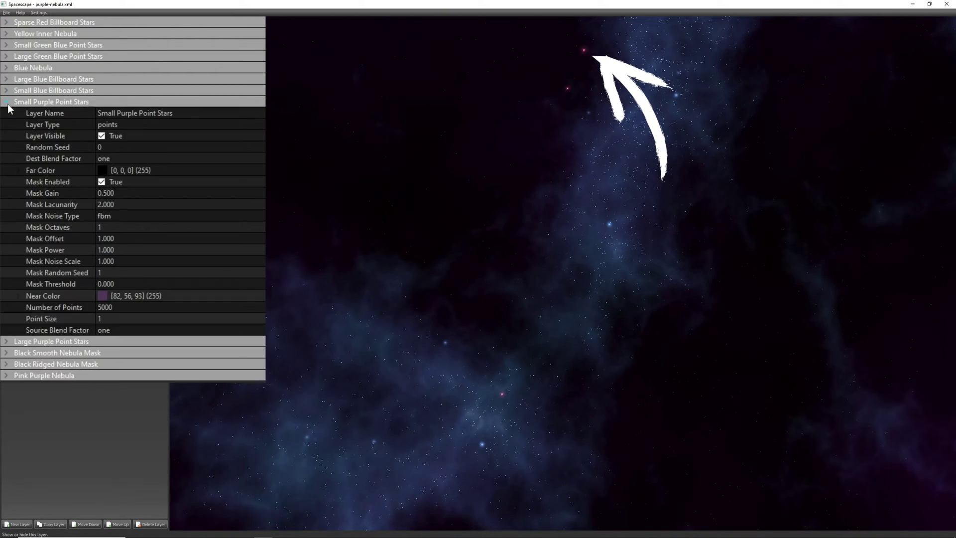
pyautogui.click(102, 136)
pyautogui.click(7, 103)
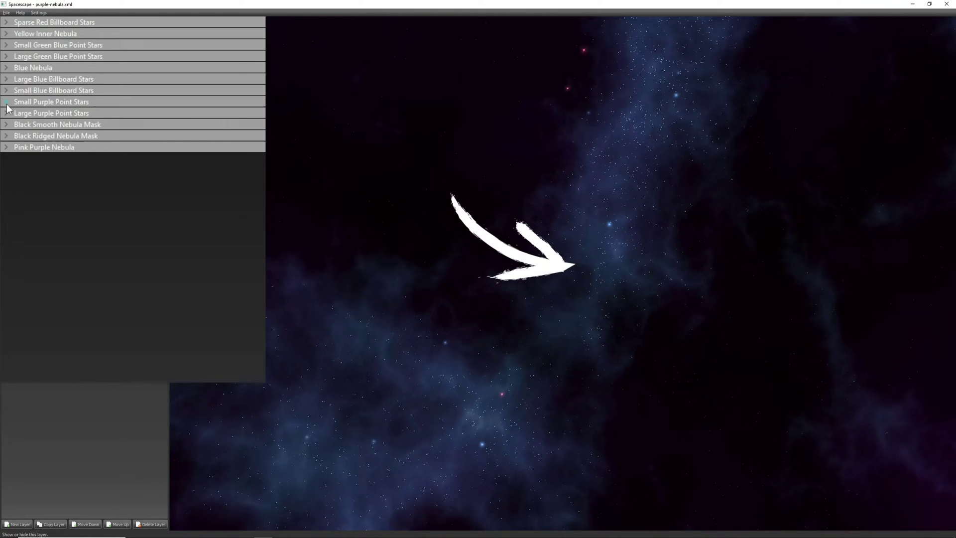
pyautogui.click(7, 114)
pyautogui.click(106, 147)
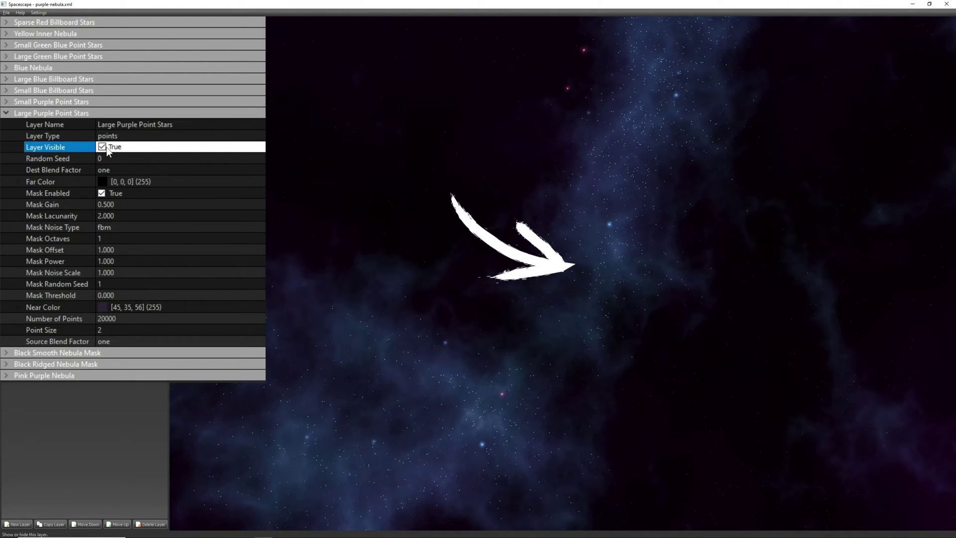
pyautogui.click(103, 147)
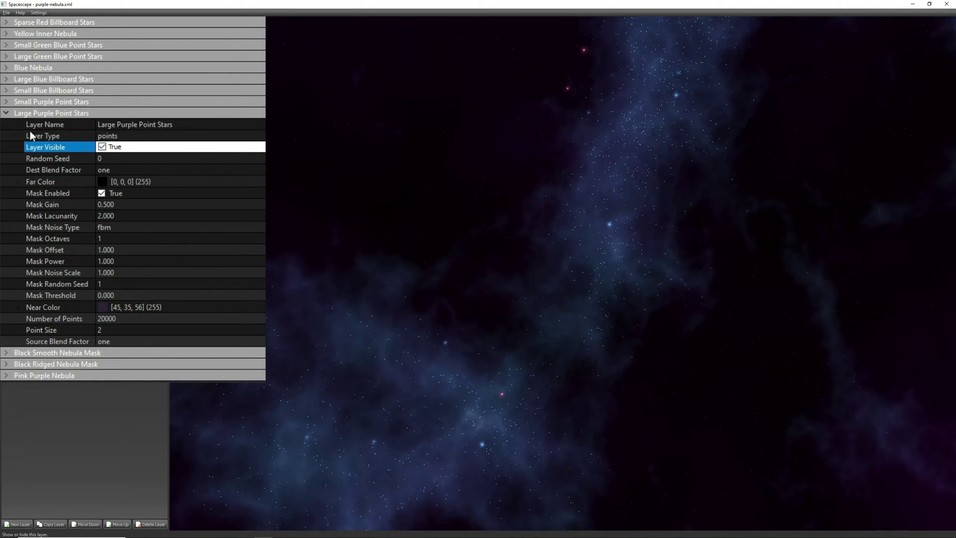
pyautogui.click(7, 114)
pyautogui.click(7, 103)
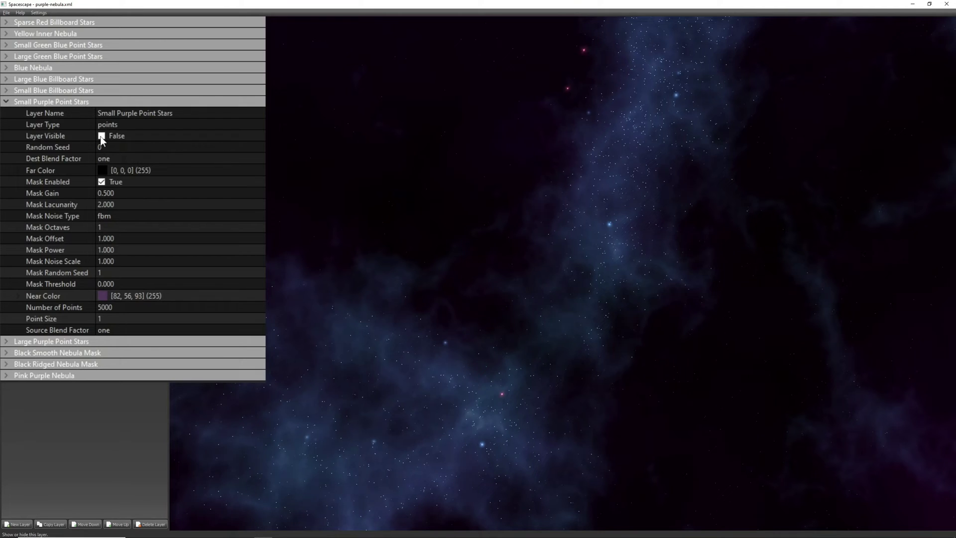
pyautogui.click(101, 135)
pyautogui.click(102, 136)
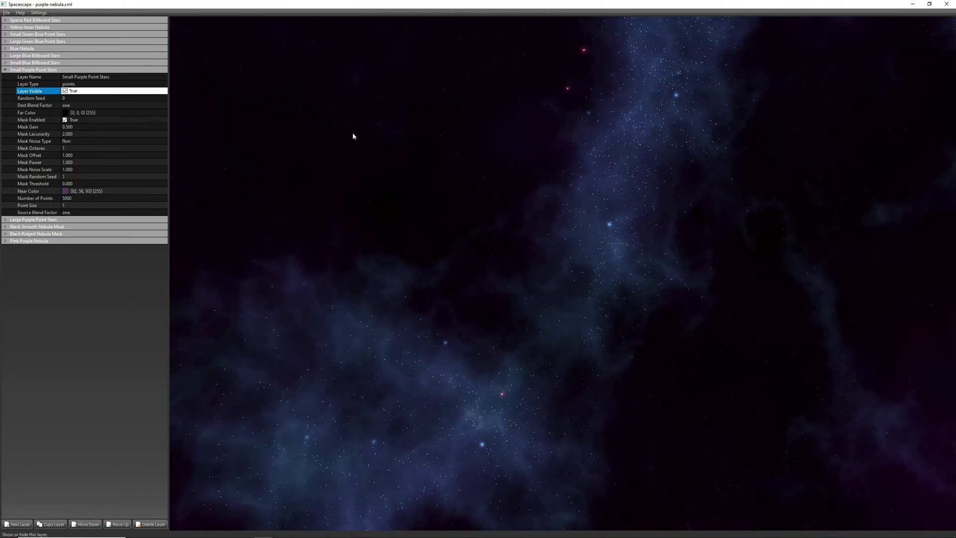
pyautogui.moveTo(353, 136); pyautogui.dragTo(566, 297)
# - Hide and restore the Pink Purple Nebula layer to check its contribution, then collapse it
pyautogui.click(30, 98)
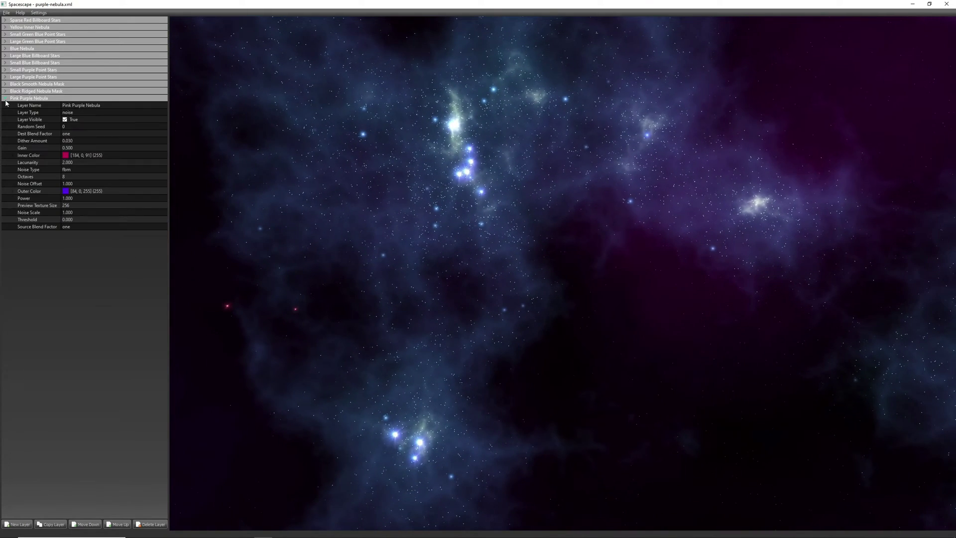
pyautogui.click(98, 171)
pyautogui.click(98, 171)
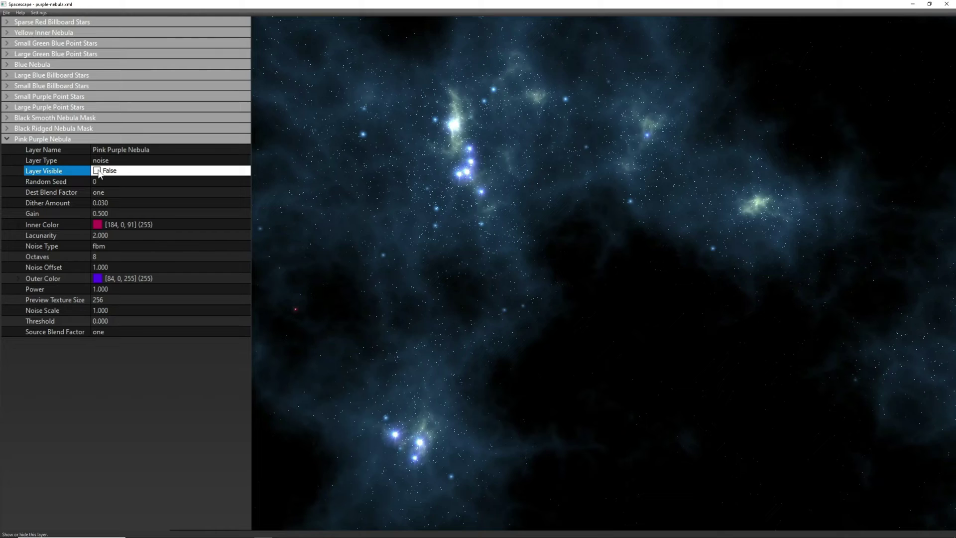
pyautogui.click(97, 170)
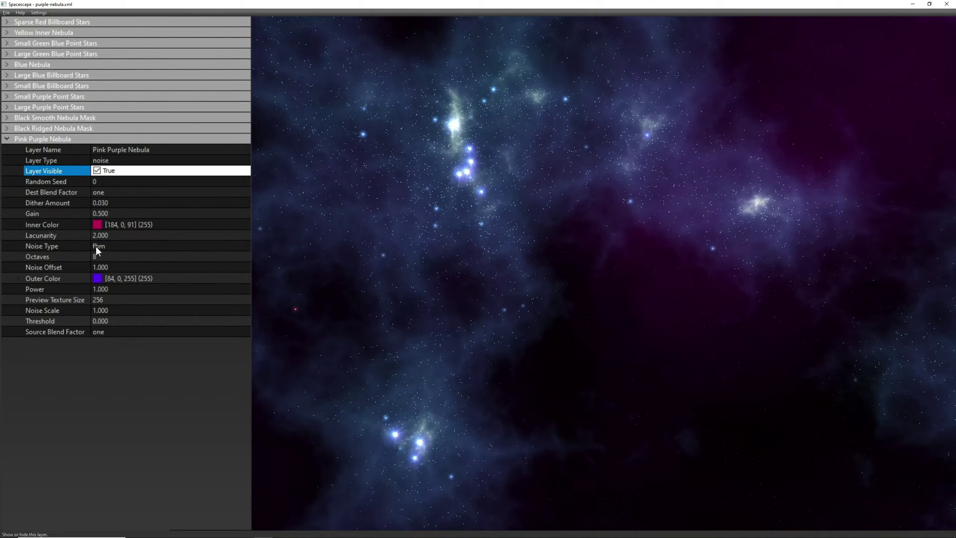
pyautogui.click(6, 140)
# - Toggle the Blue Nebula layer's visibility and expand the Yellow Inner Nebula settings
pyautogui.click(7, 64)
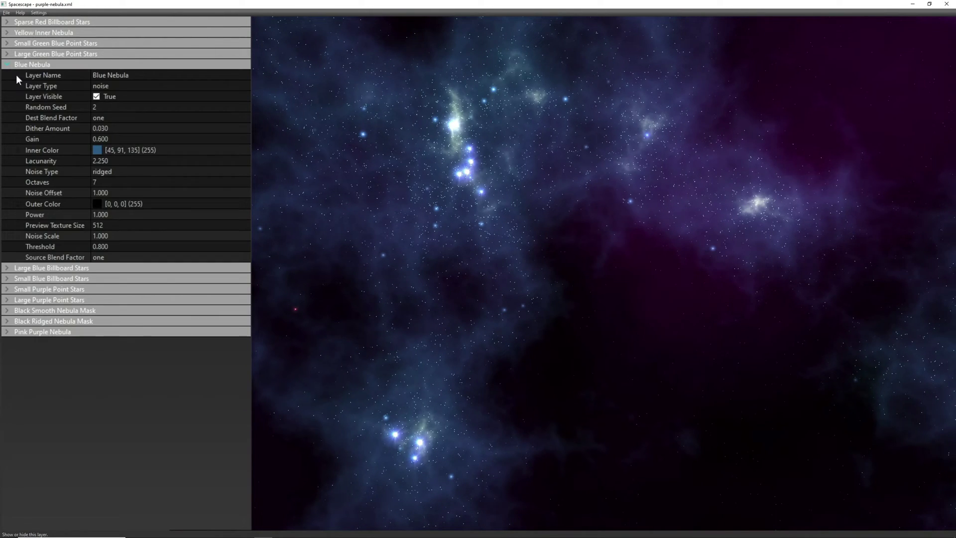
pyautogui.click(97, 96)
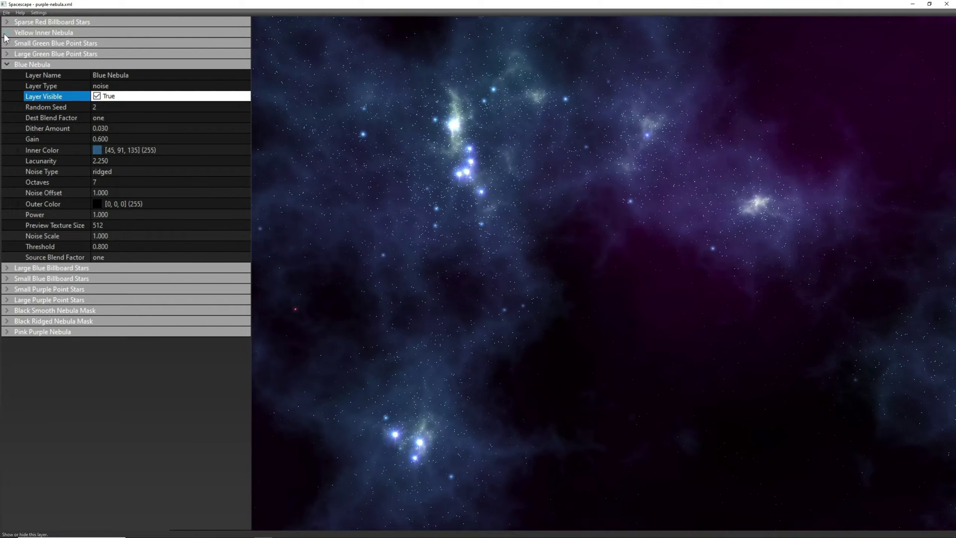
pyautogui.click(7, 33)
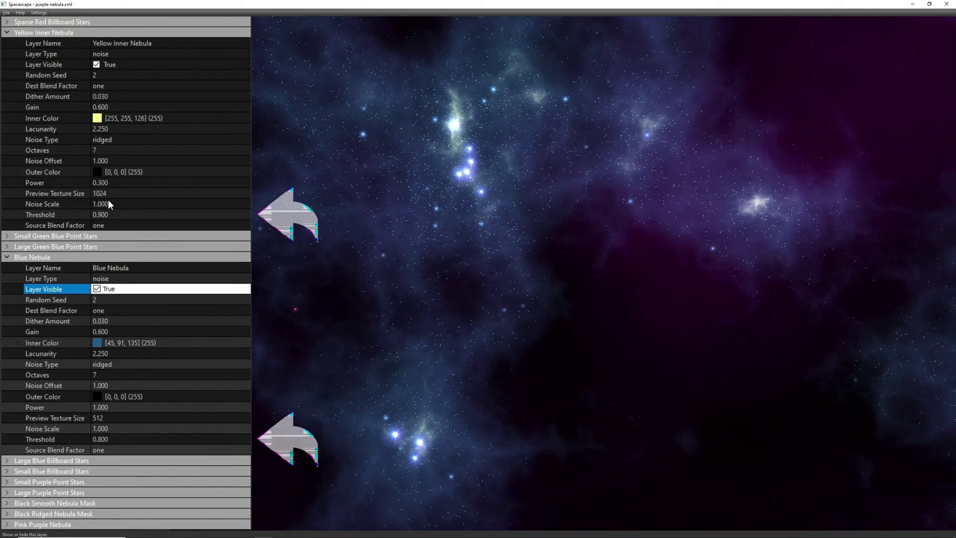
# - Set the Yellow Inner Nebula threshold to 0.820, after trying 0.850 and 0.870
pyautogui.click(110, 215)
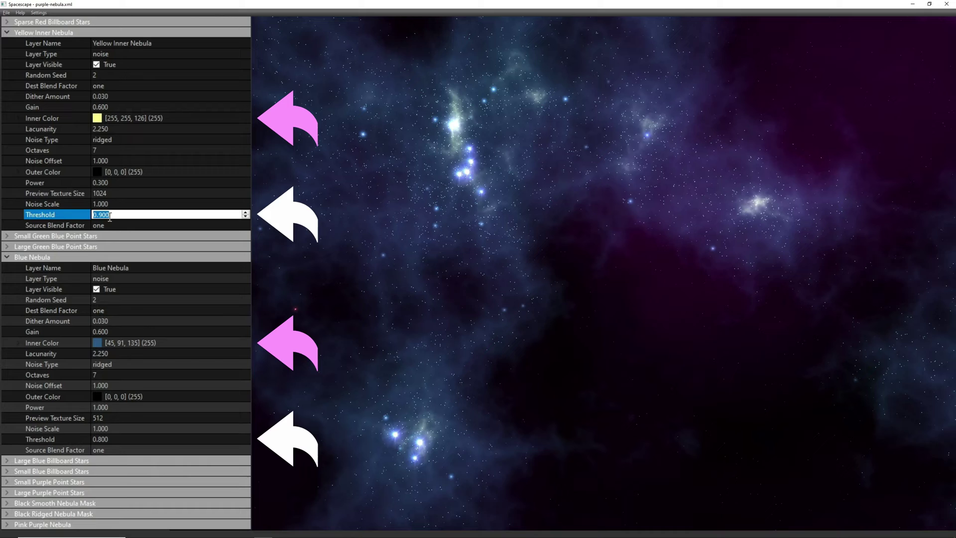
pyautogui.write('0.85')
pyautogui.press('Return')
pyautogui.click(108, 216)
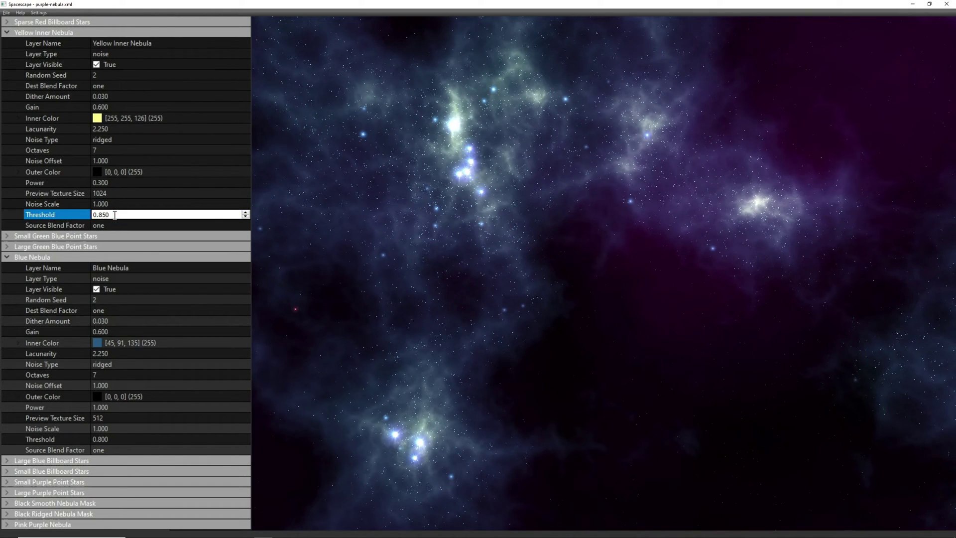
pyautogui.press('BackSpace')
pyautogui.press('BackSpace')
pyautogui.write('70')
pyautogui.press('Return')
pyautogui.click(115, 214)
pyautogui.write('0.82')
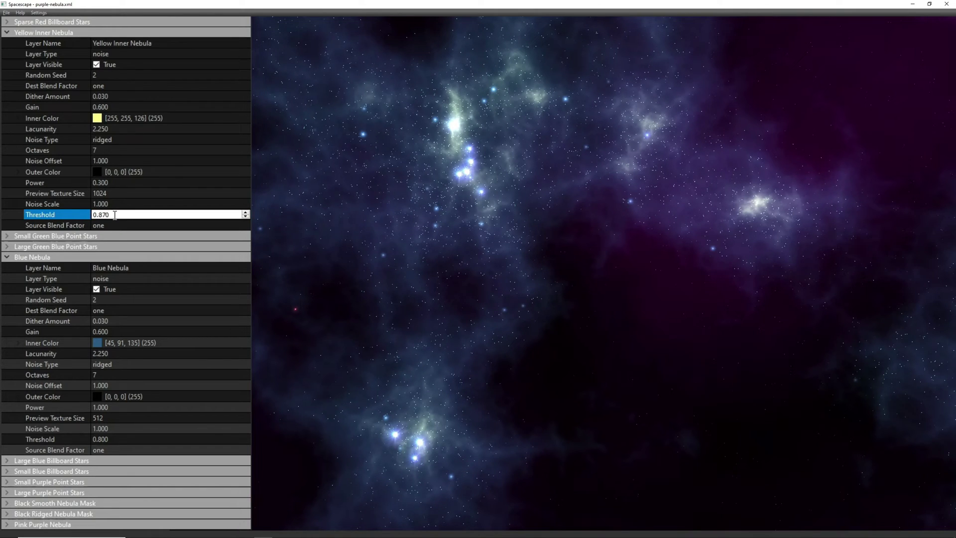
pyautogui.press('Return')
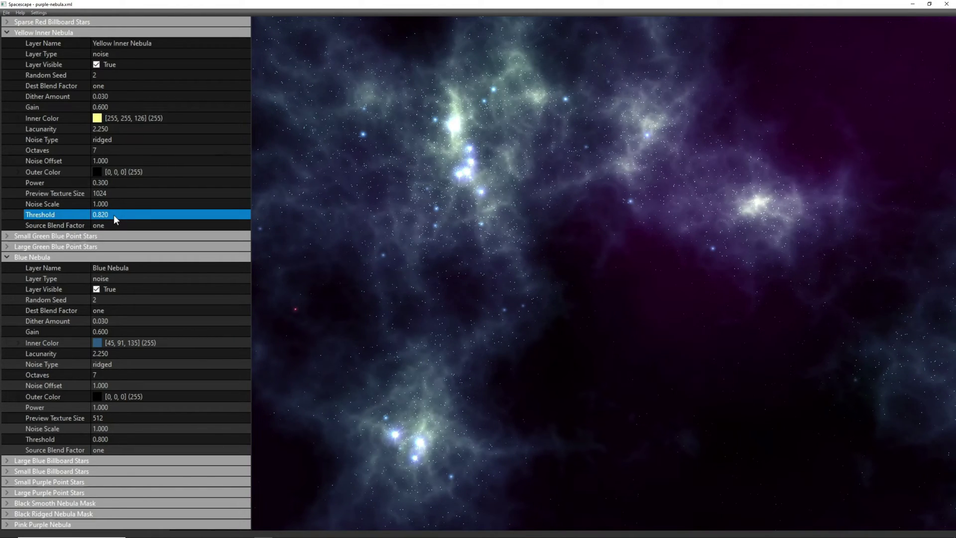
# - Change the Yellow Inner Nebula inner colour to pink [255, 112, 222]
pyautogui.click(112, 118)
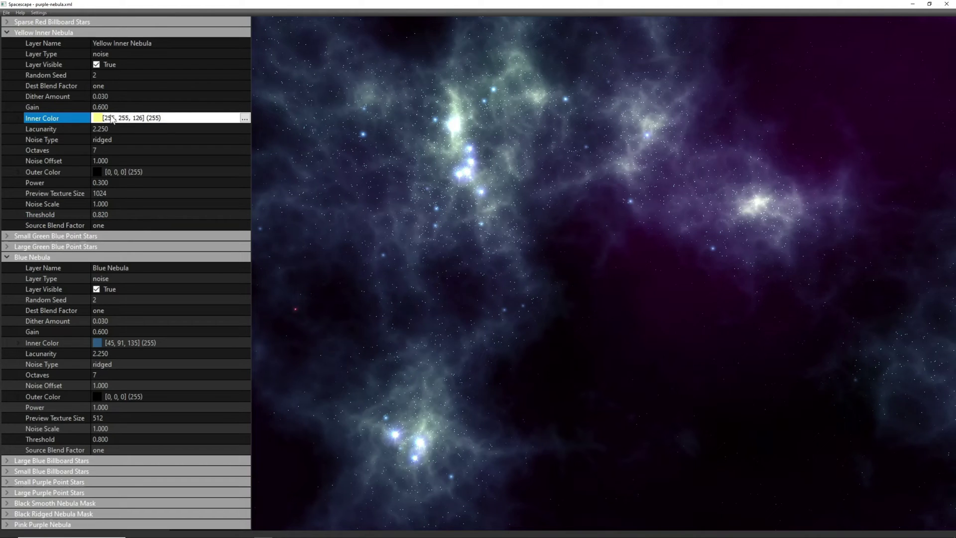
pyautogui.click(245, 118)
pyautogui.click(502, 230)
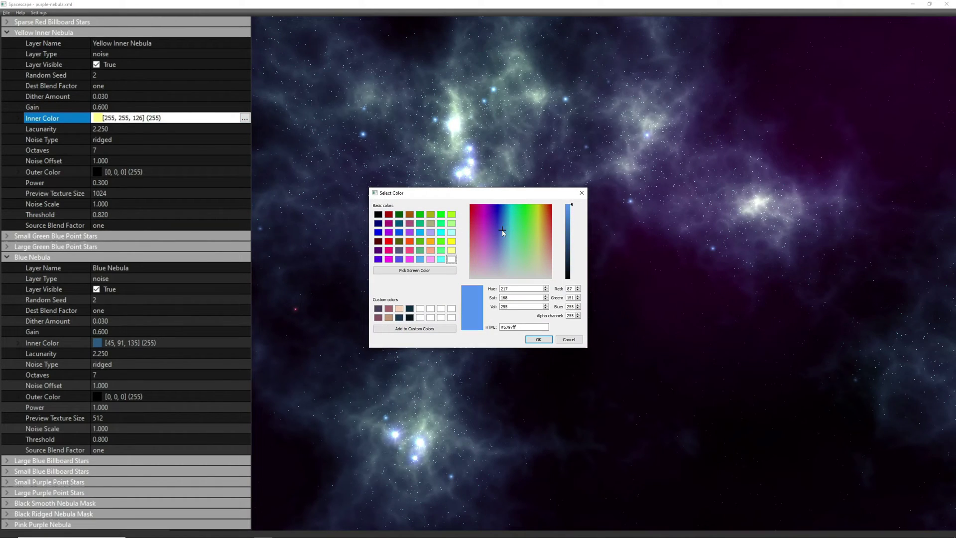
pyautogui.moveTo(503, 231); pyautogui.dragTo(482, 239)
pyautogui.press('Return')
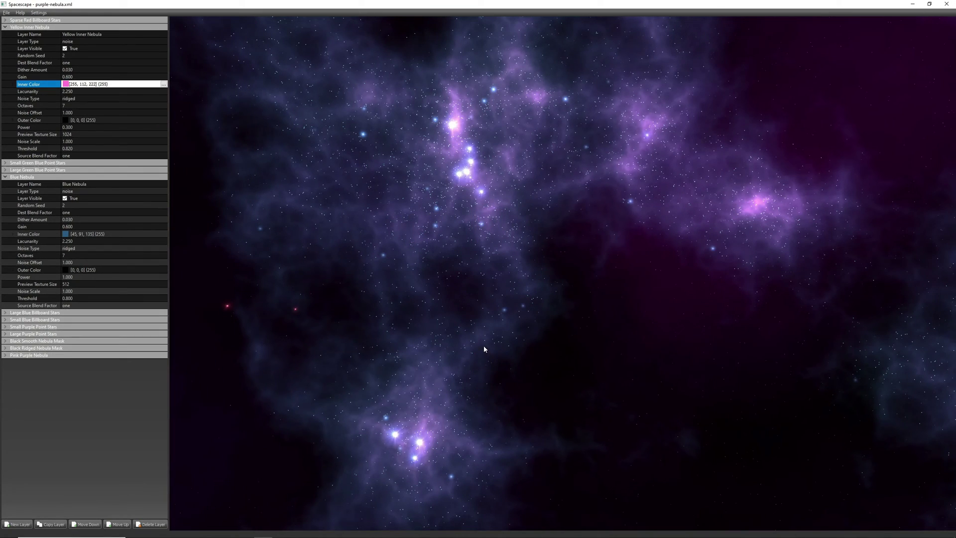
pyautogui.moveTo(468, 264); pyautogui.dragTo(408, 301)
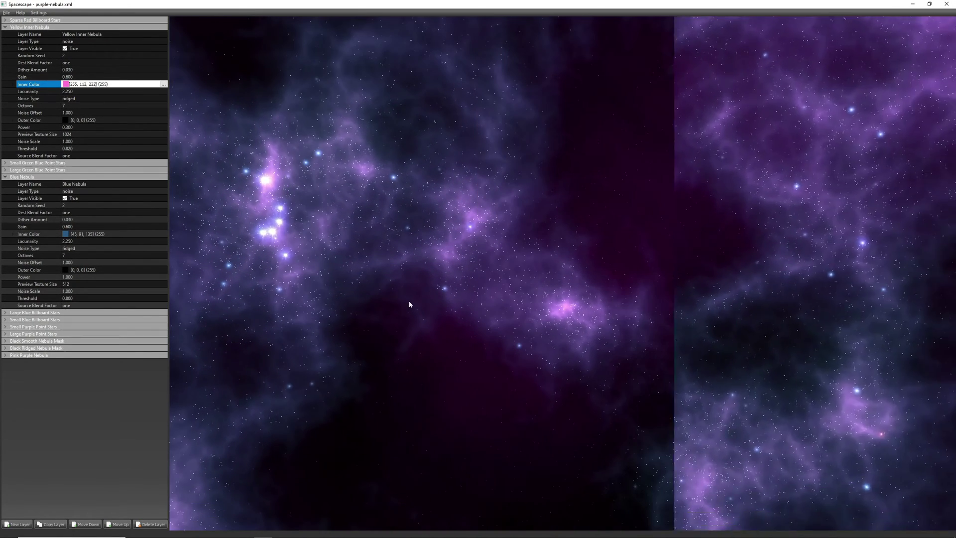
# - Export the skybox as six 4096 JPG files for Unity, named t_nebula.jpg in new_nebula
pyautogui.click(6, 12)
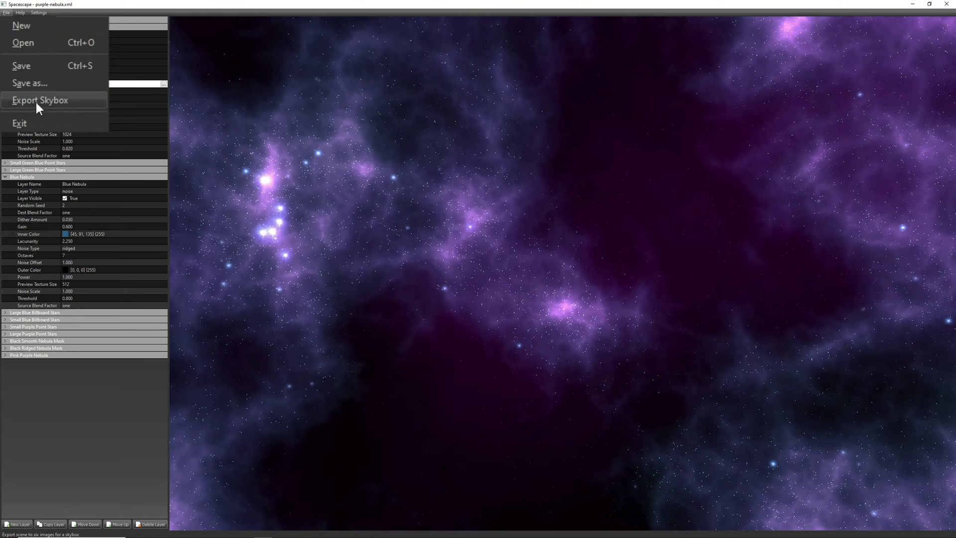
pyautogui.click(36, 101)
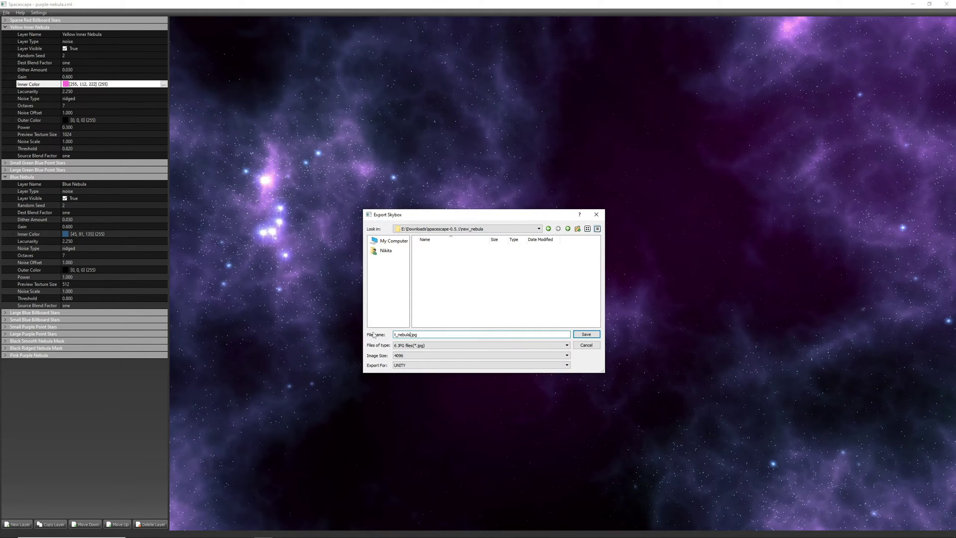
pyautogui.click(423, 345)
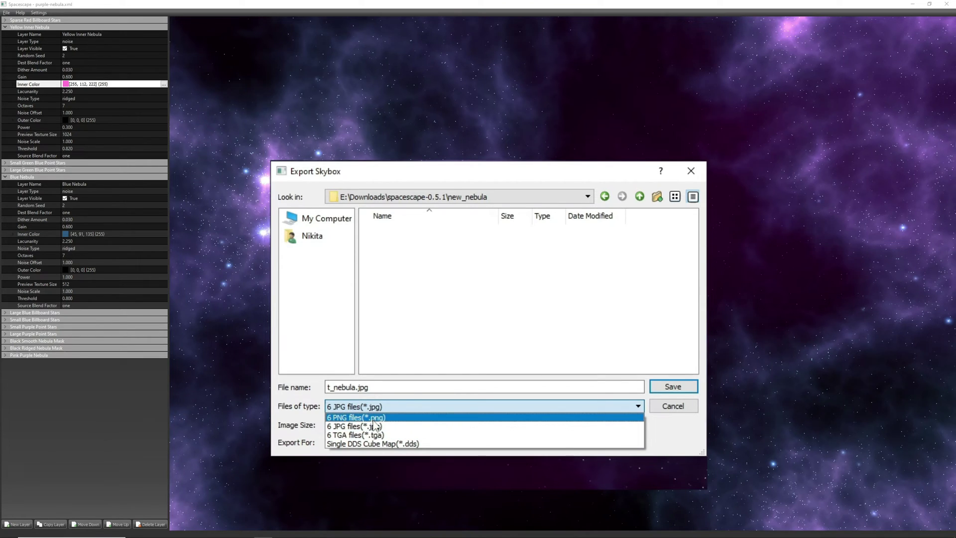
pyautogui.click(373, 426)
pyautogui.click(352, 423)
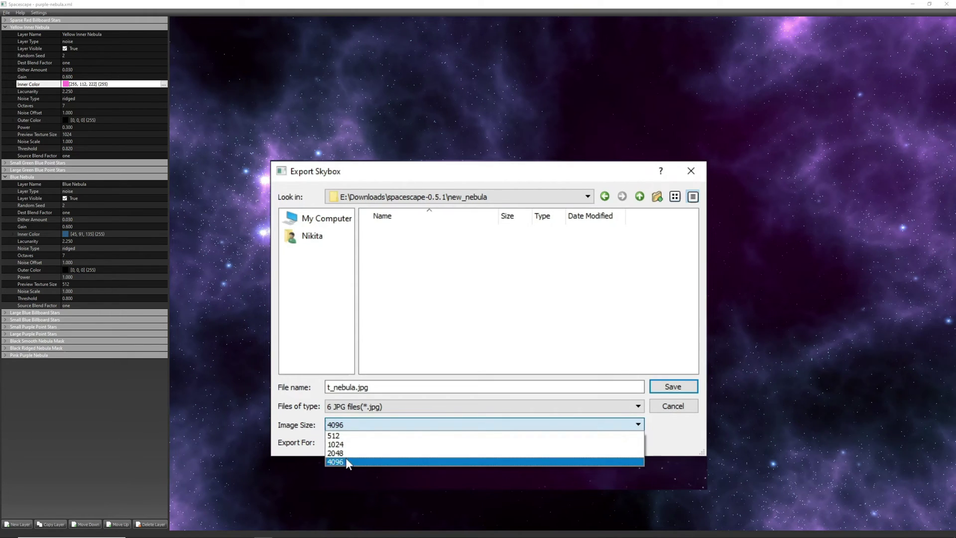
pyautogui.click(346, 460)
pyautogui.click(344, 444)
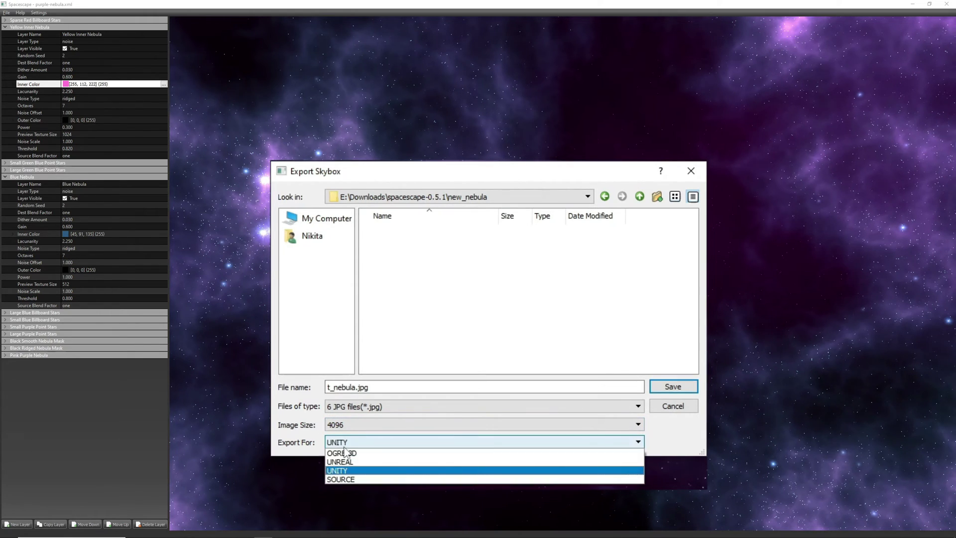
pyautogui.click(344, 447)
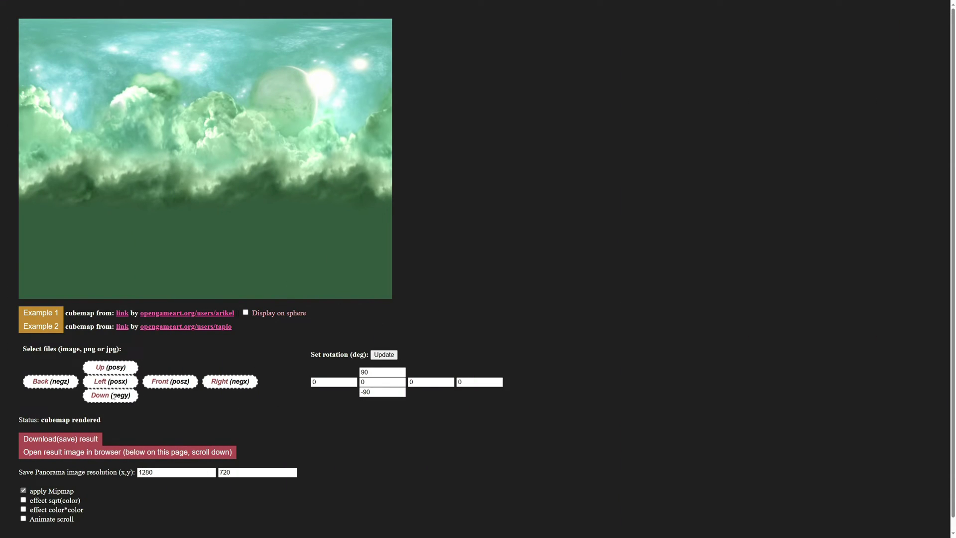
# - Load t_nebula_back as the back (negz) face and t_nebula_left as the left (posx) face
pyautogui.click(52, 381)
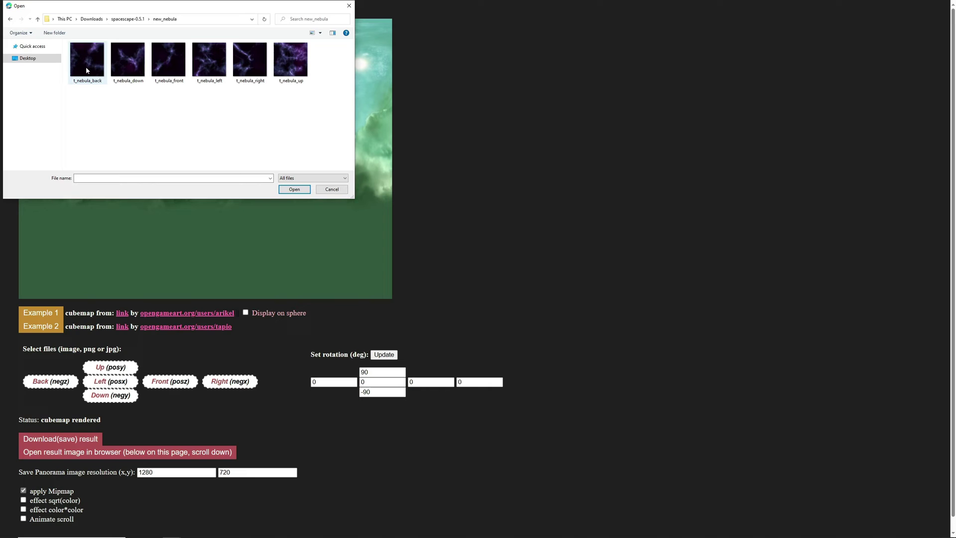
pyautogui.doubleClick(96, 62)
pyautogui.click(110, 381)
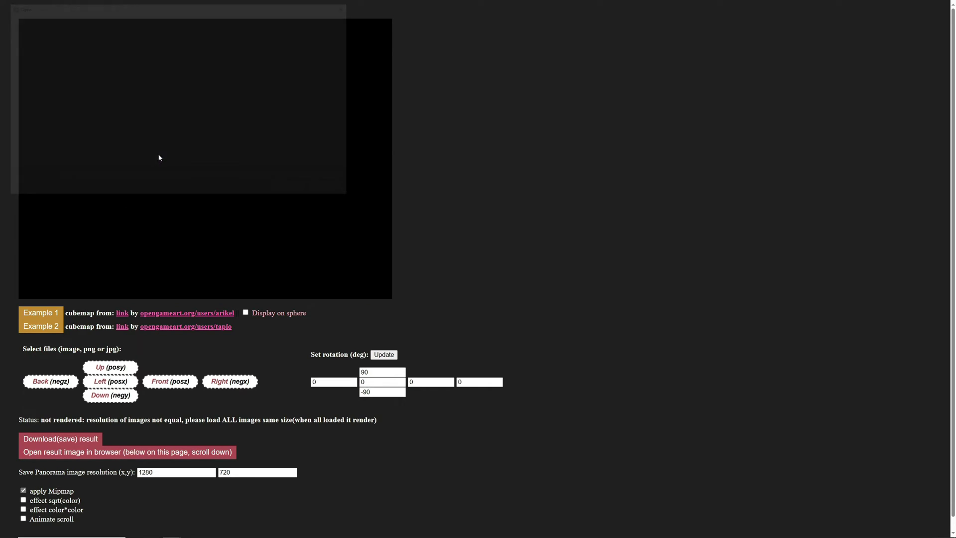
pyautogui.click(214, 67)
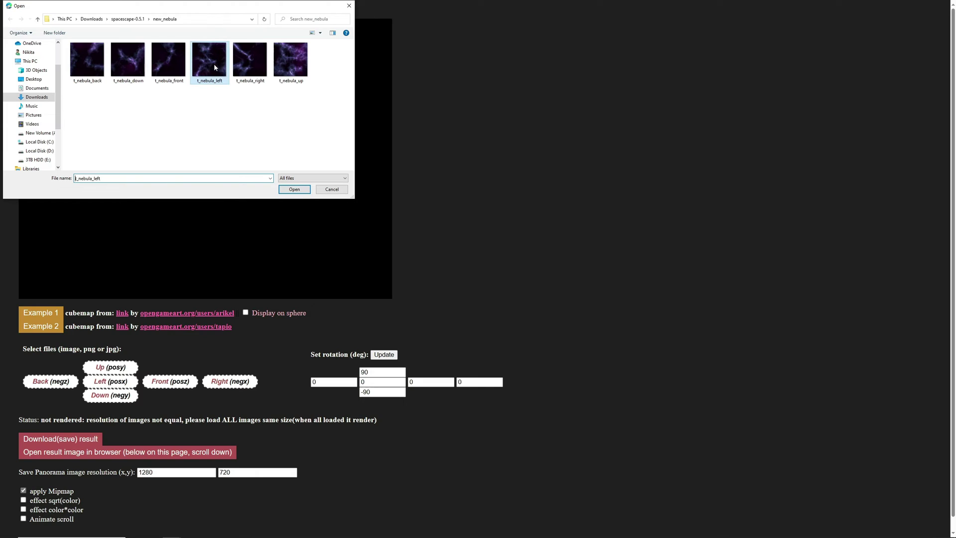
pyautogui.doubleClick(205, 72)
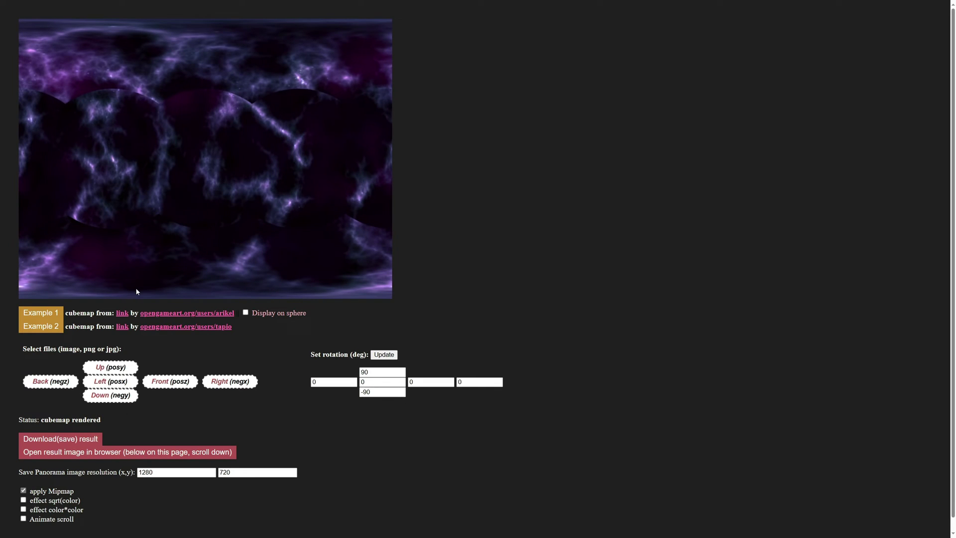
# - Set the top and bottom rotations from 90 and -90 to 0 and update the panorama
pyautogui.click(372, 372)
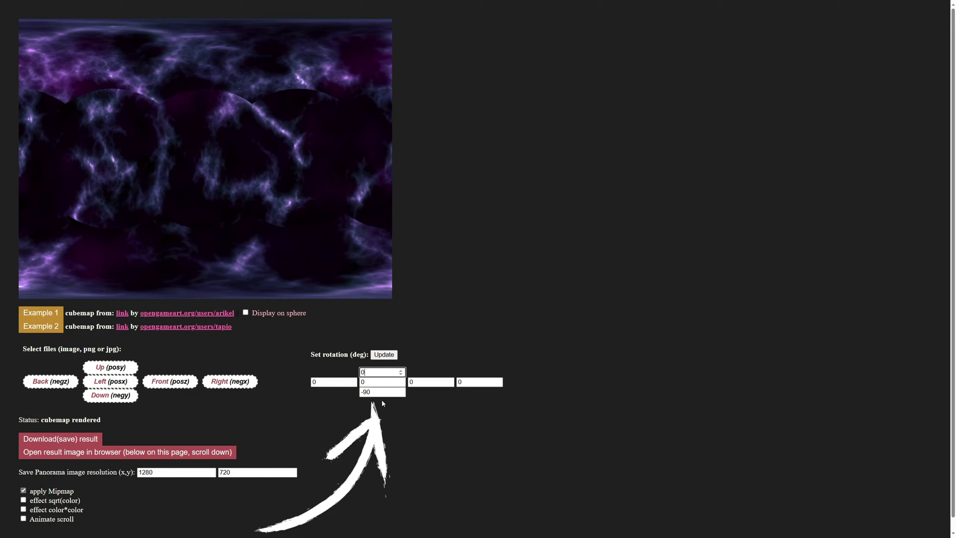
pyautogui.click(381, 392)
pyautogui.hotkey('ctrl', 'a')
pyautogui.write('0')
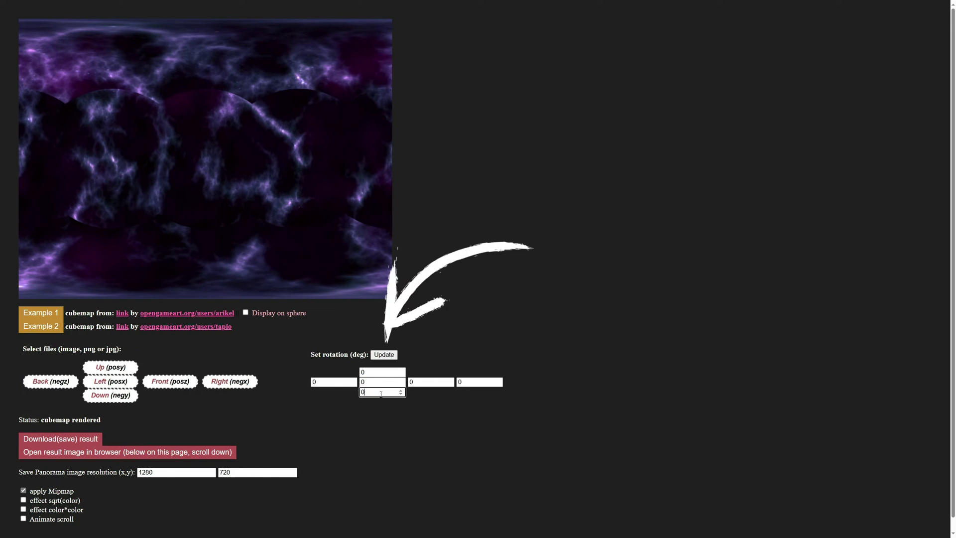
pyautogui.click(386, 355)
pyautogui.click(383, 357)
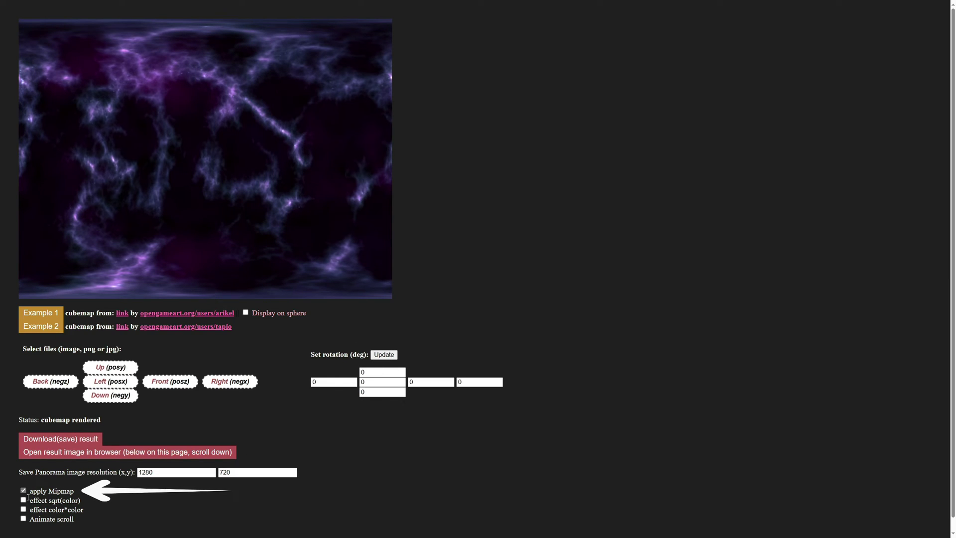
# - Set the panorama resolution to 7680 × 4320 and download it as panorama_image (19).png
pyautogui.doubleClick(162, 472)
pyautogui.write('7680')
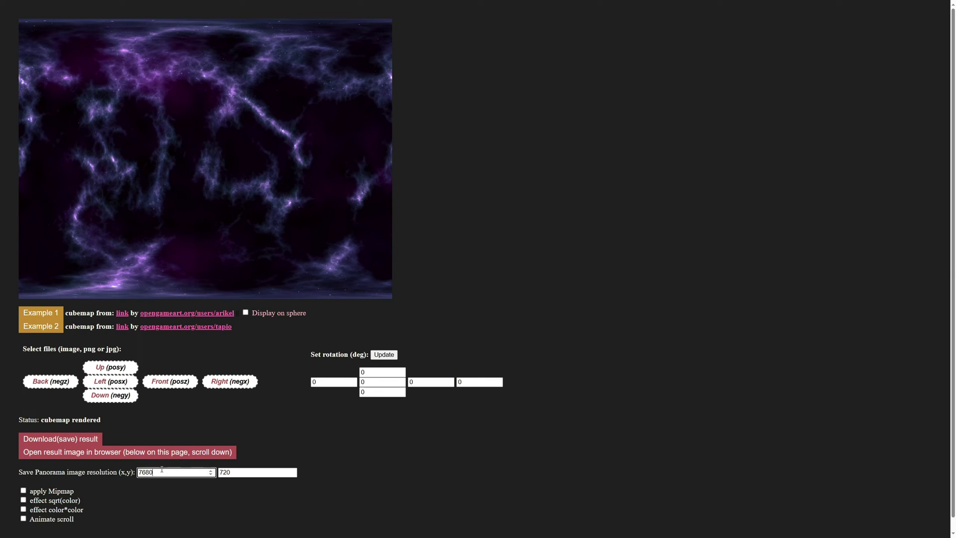
pyautogui.press('Tab')
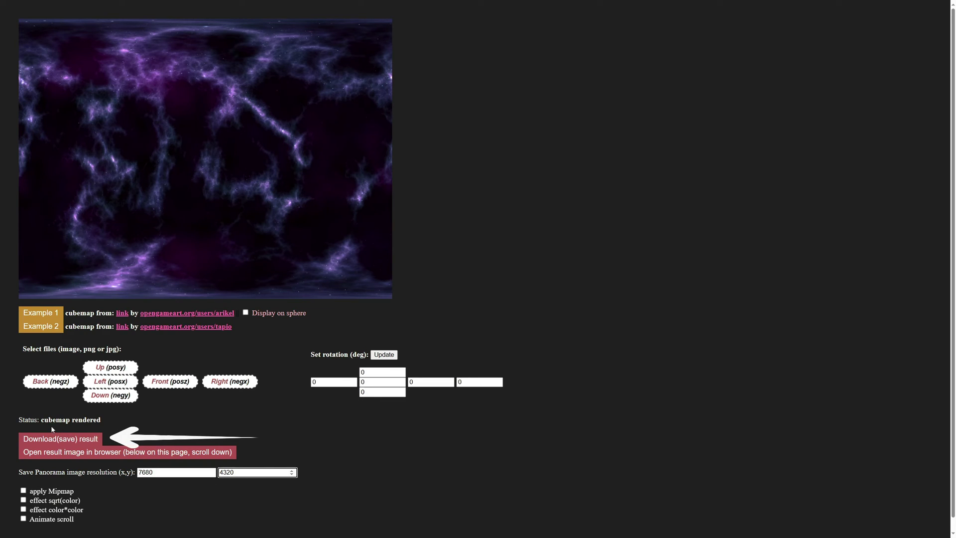
pyautogui.click(94, 438)
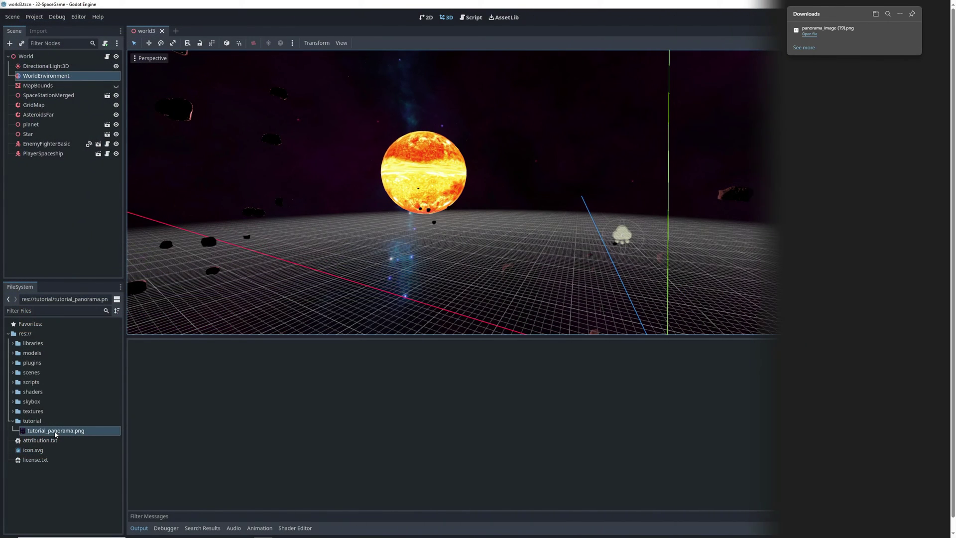
# - Reimport tutorial_panorama.png with VRAM Compressed mode and High Quality enabled
pyautogui.doubleClick(56, 431)
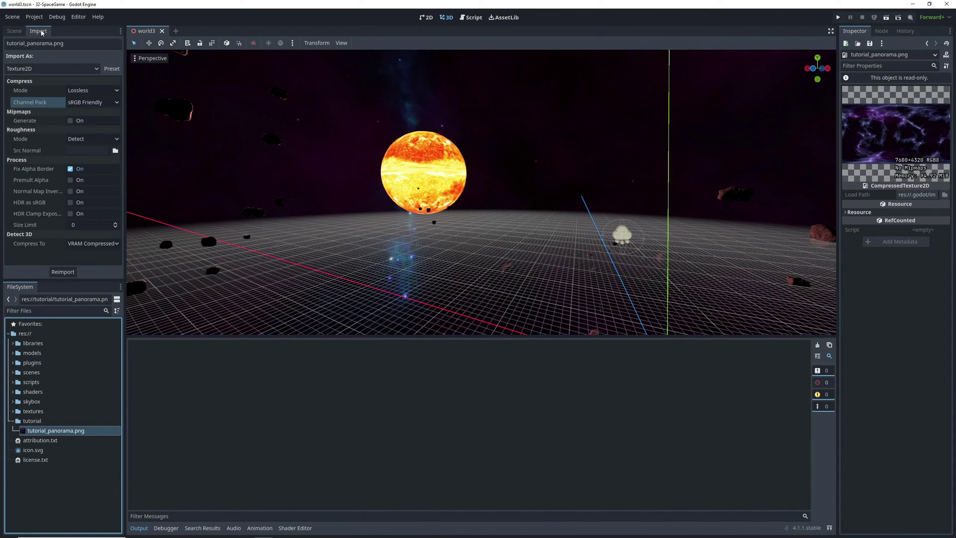
pyautogui.click(88, 95)
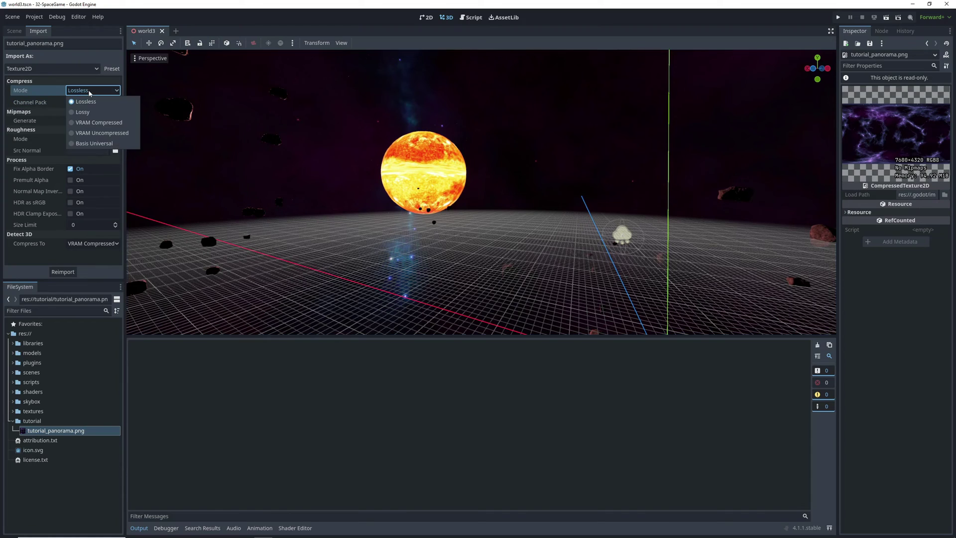
pyautogui.click(89, 92)
pyautogui.moveTo(936, 238)
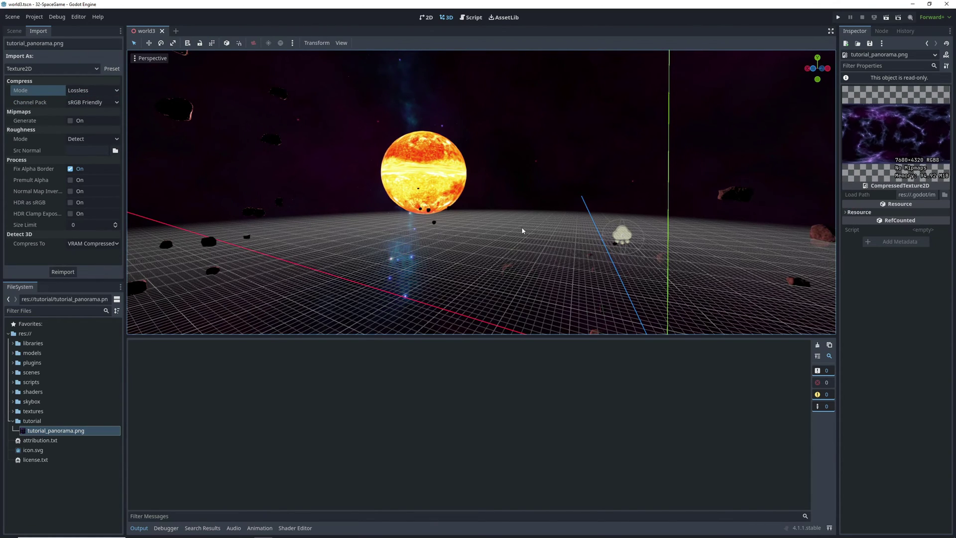
pyautogui.click(83, 94)
pyautogui.click(107, 122)
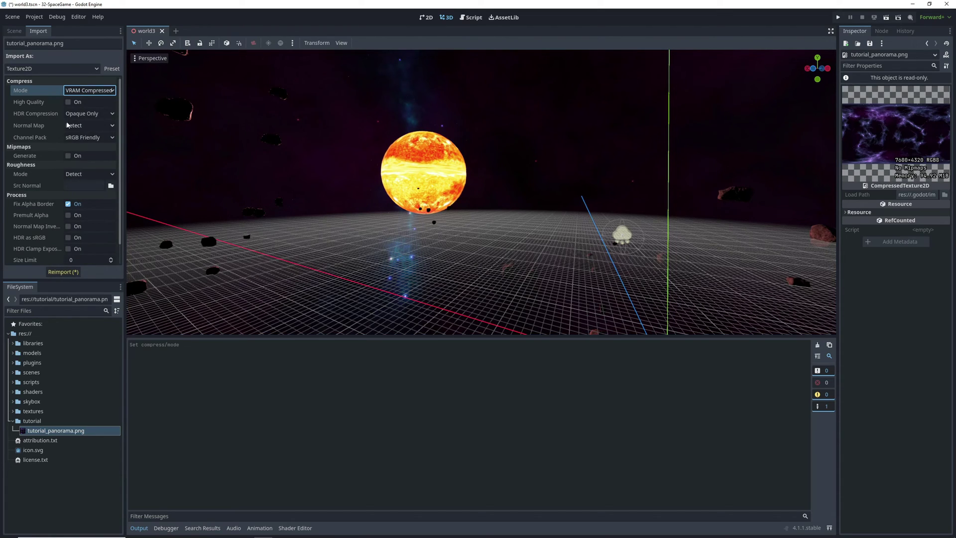
pyautogui.click(68, 102)
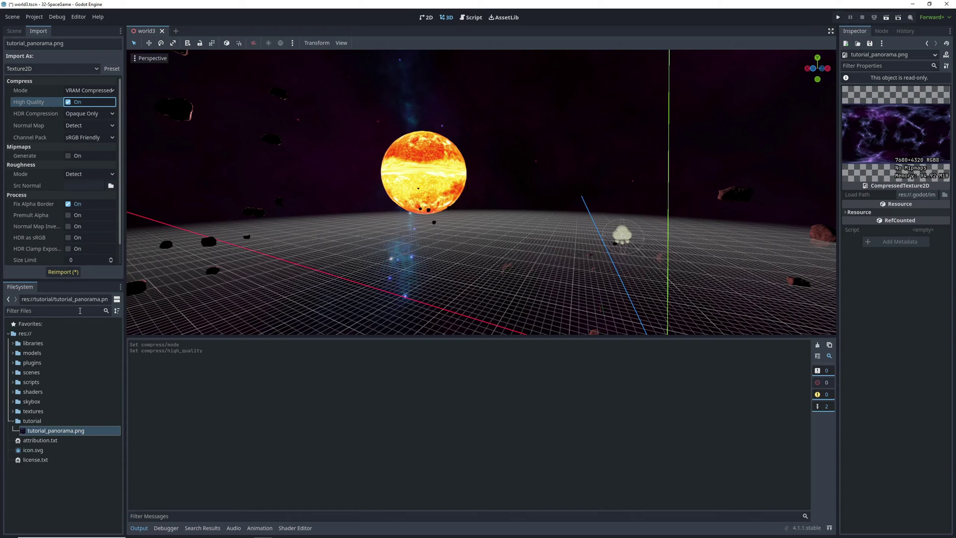
pyautogui.click(63, 273)
pyautogui.moveTo(945, 234)
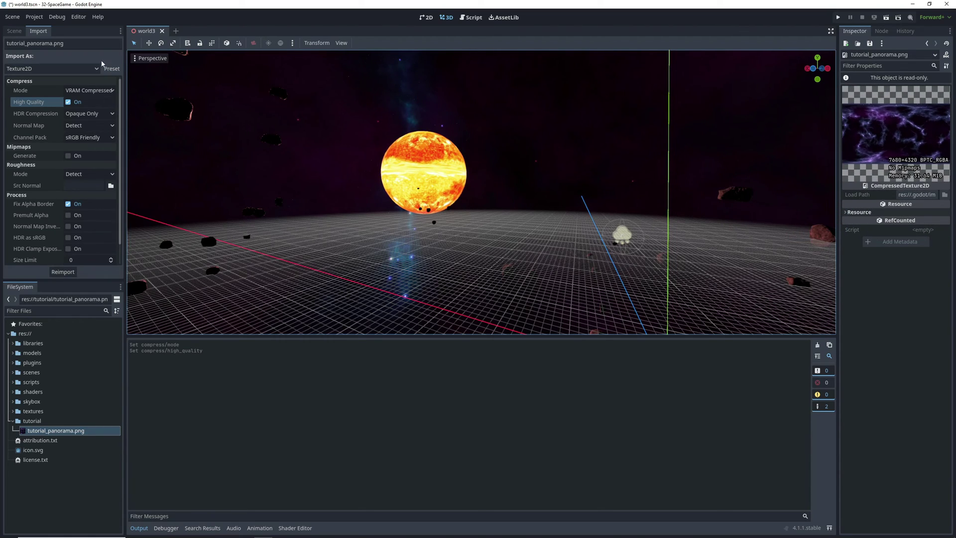
# - Assign tutorial_panorama.png to the WorldEnvironment's PanoramaSkyMaterial Panorama slot
pyautogui.click(14, 31)
pyautogui.click(46, 75)
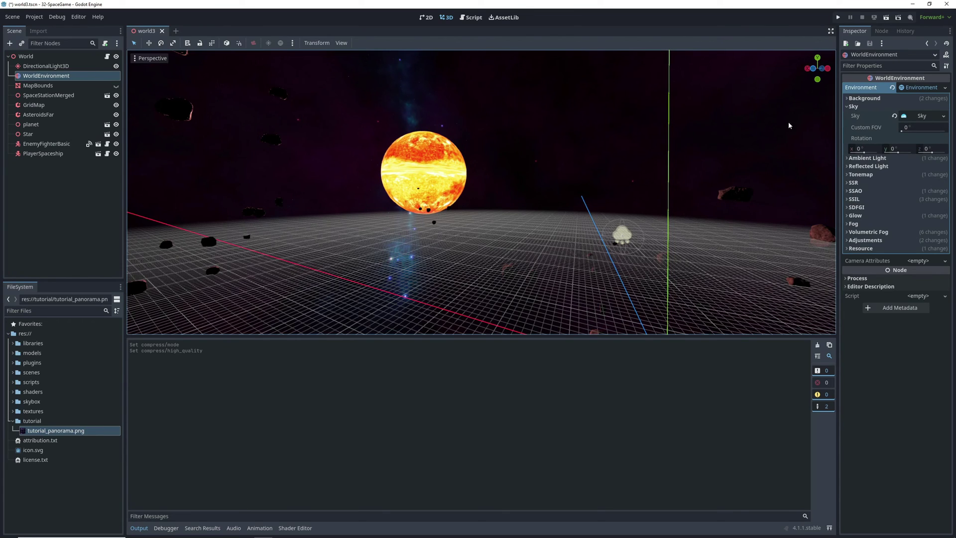
pyautogui.click(921, 116)
pyautogui.click(919, 127)
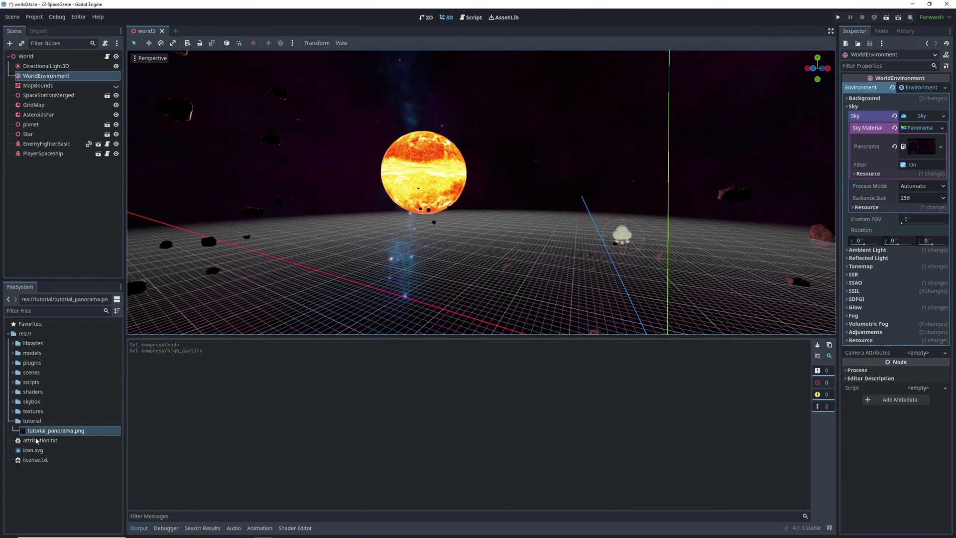
pyautogui.moveTo(37, 431); pyautogui.dragTo(922, 148)
pyautogui.moveTo(807, 211); pyautogui.dragTo(588, 269, button='middle')
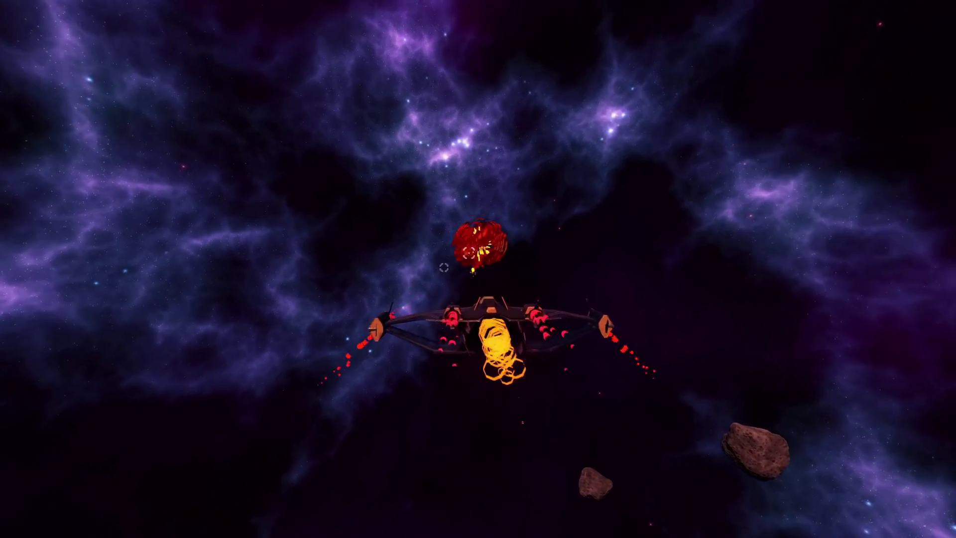
# - Steer the ship right past the asteroids to view the purple nebula backdrop
pyautogui.moveTo(443, 267); pyautogui.dragTo(463, 205)
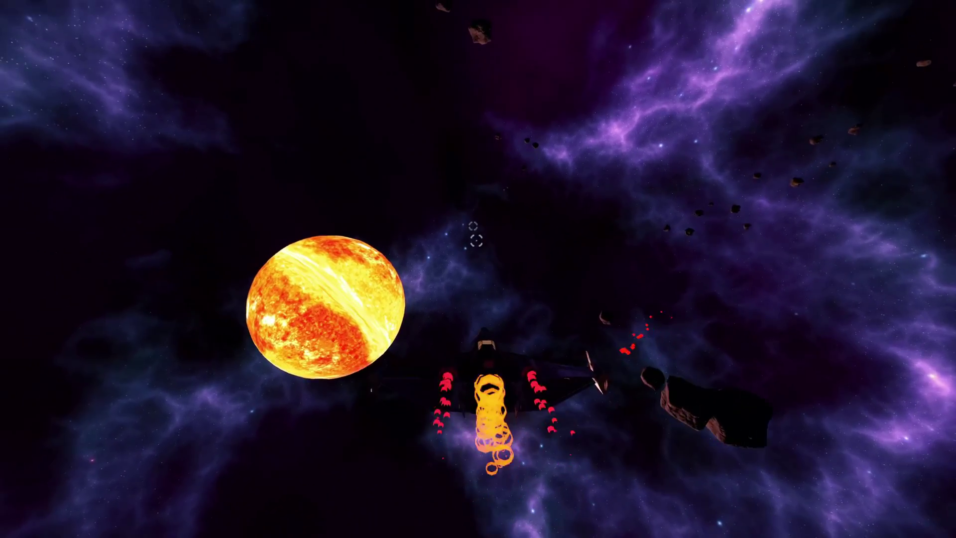